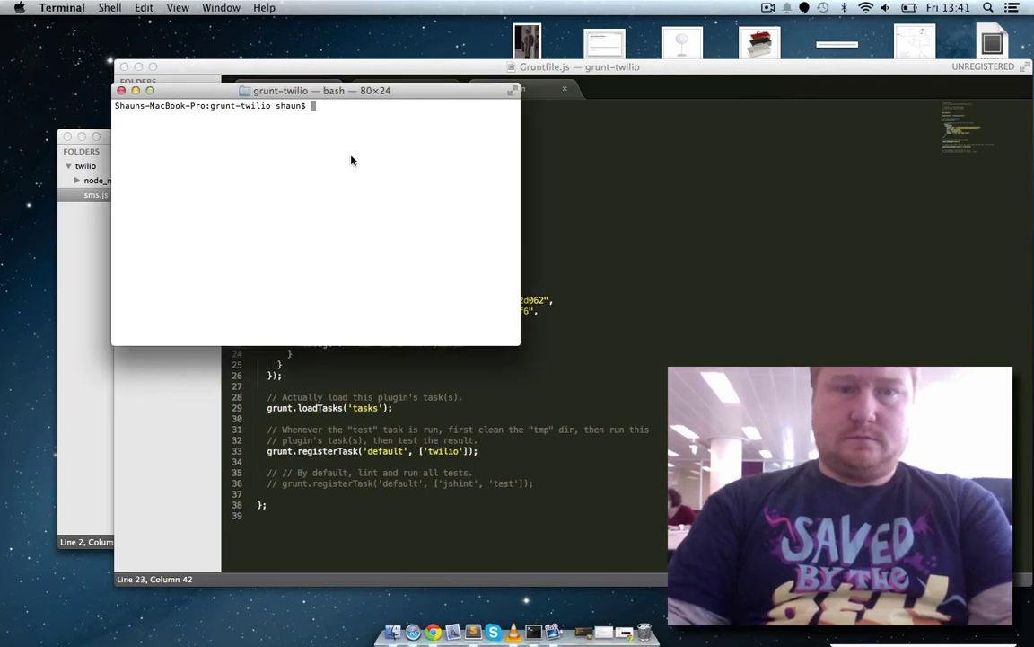
Step: Move the Terminal window to the centre of the screen, over the editor's code
mouse_move(360, 93)
mouse_down()
mouse_move(491, 149)
mouse_move(554, 194)
mouse_move(534, 182)
mouse_up()
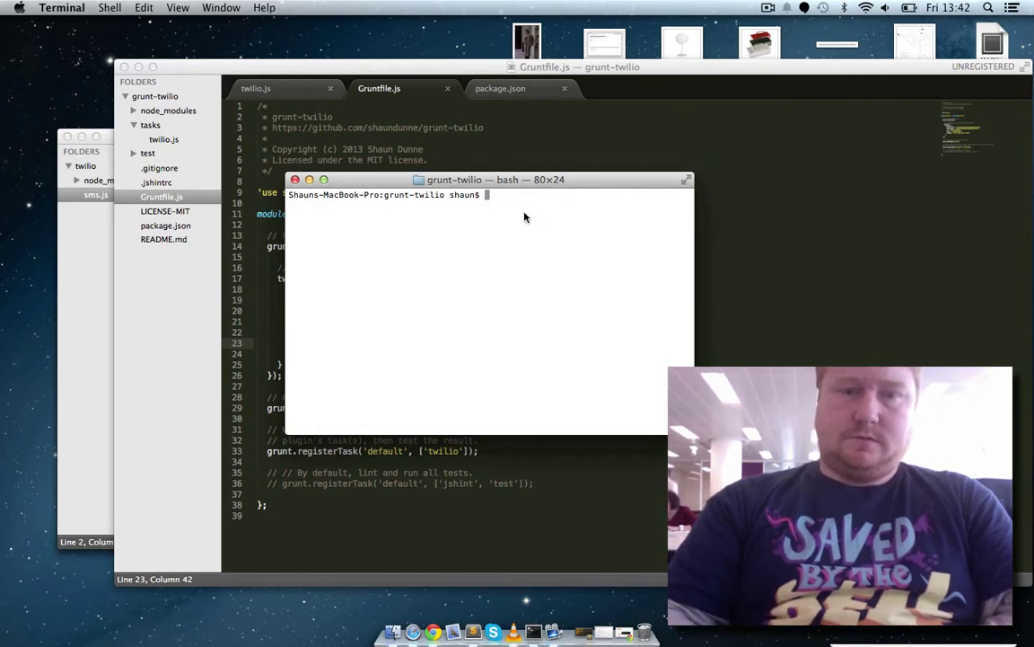
text(clear)
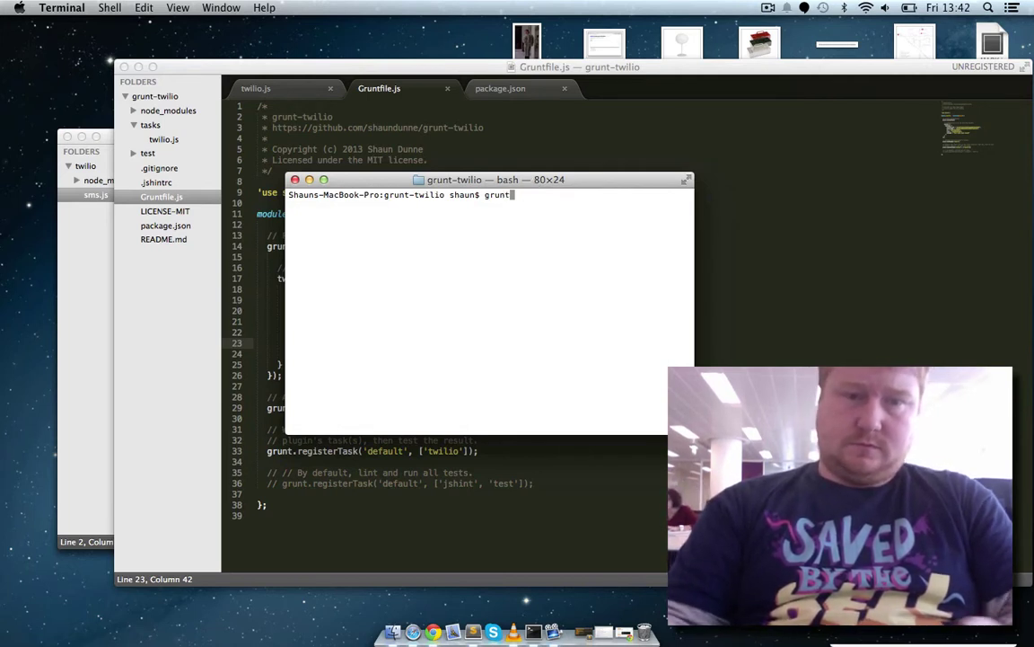
Step: Replace the Gruntfile's 'Your tests have passed' message with 'Come to SideView!'
key(super+Tab)
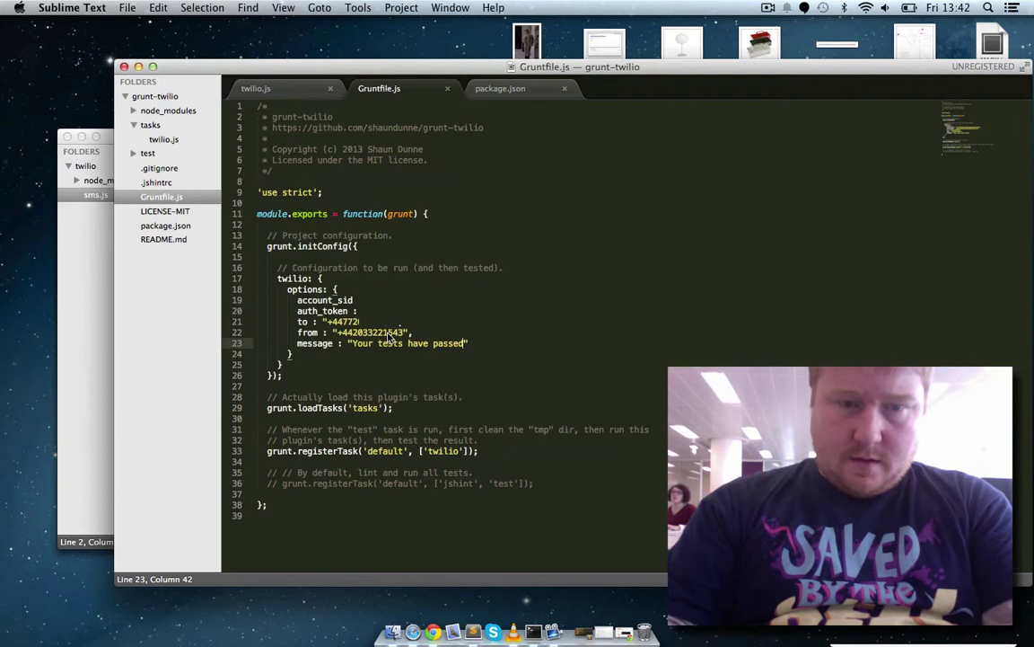
drag(356, 346, 452, 346)
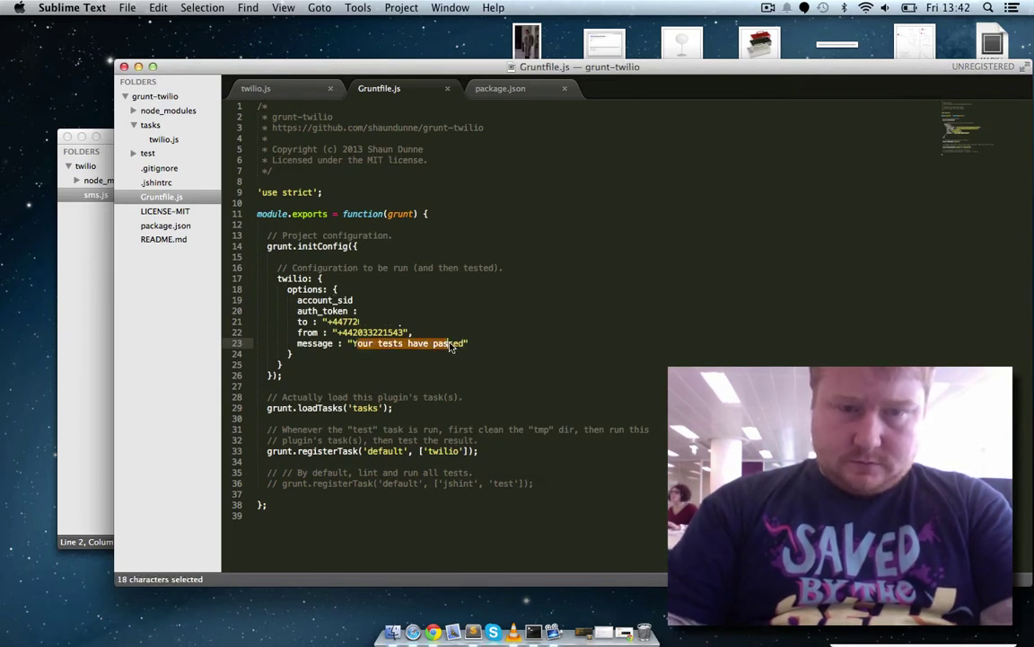
key(BackSpace)
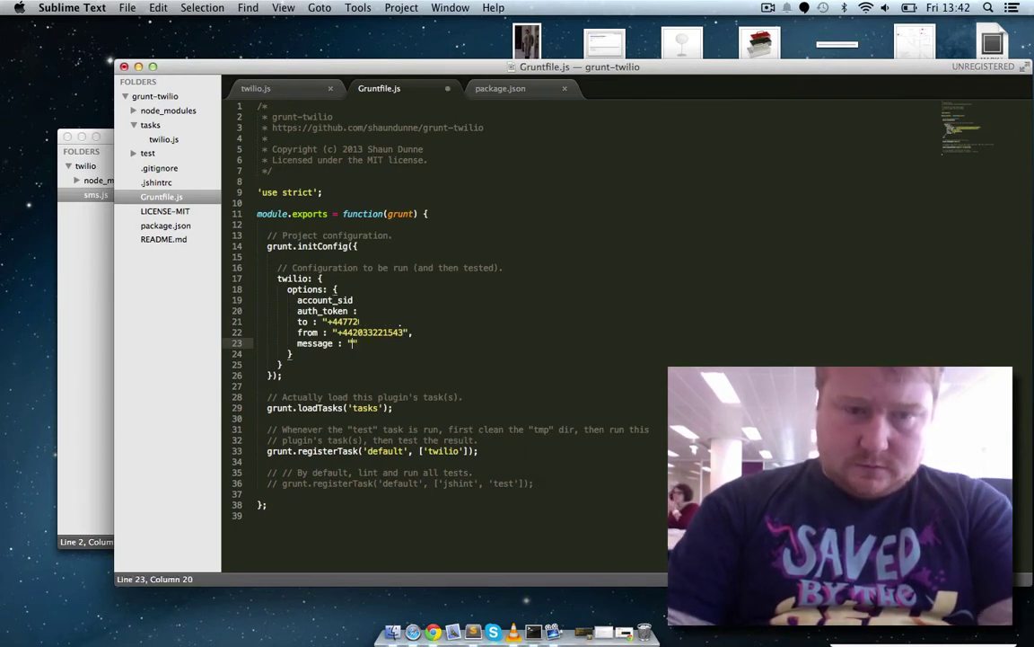
text(Come to )
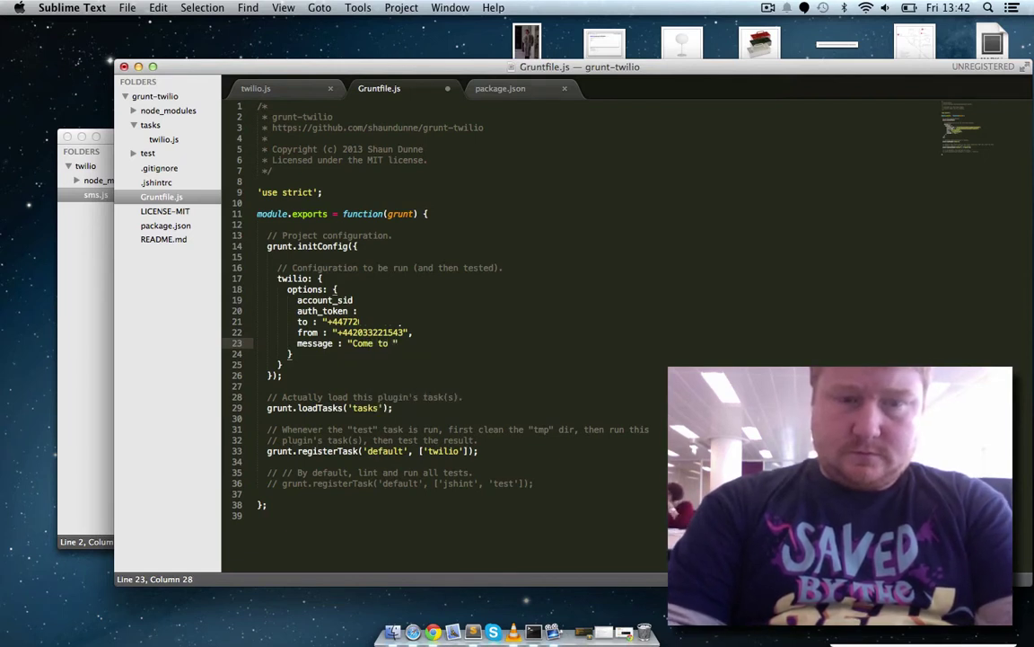
text(Side)
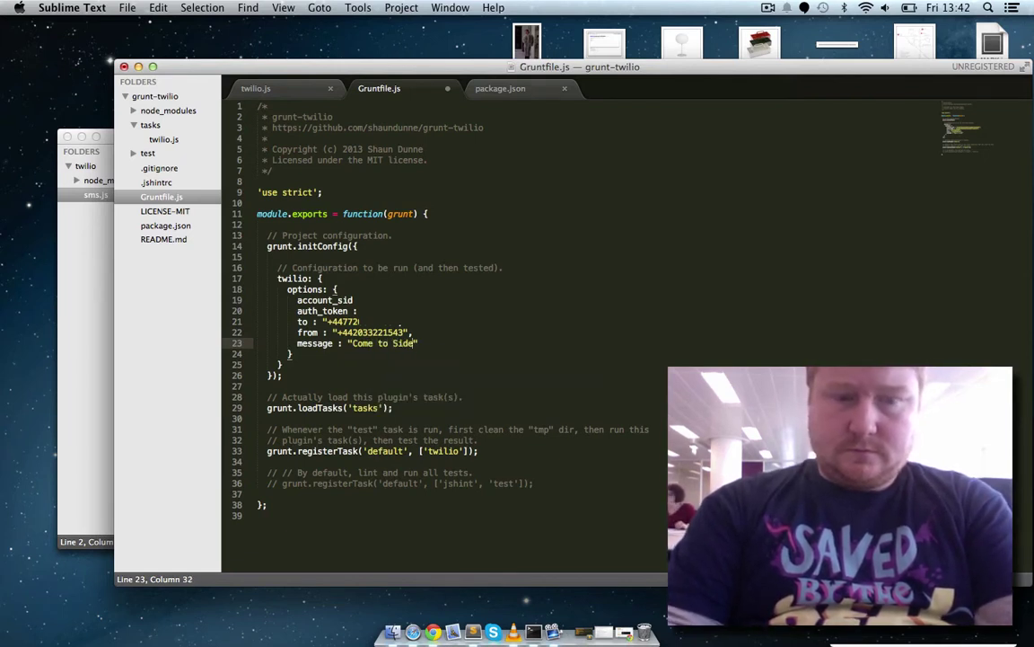
text(View!)
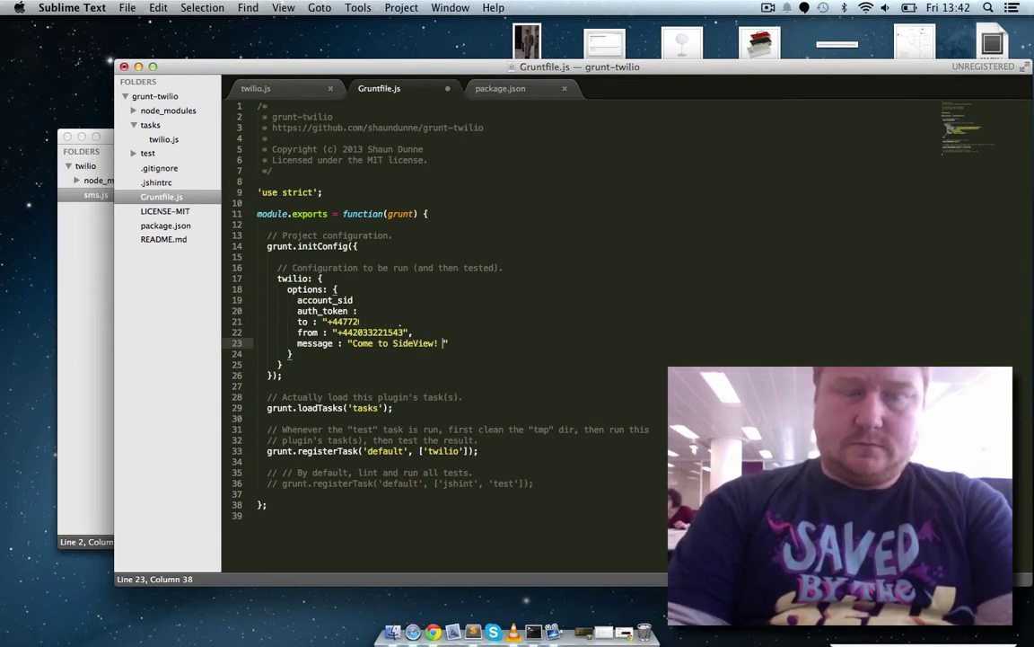
key(super+Tab)
key(super+Tab)
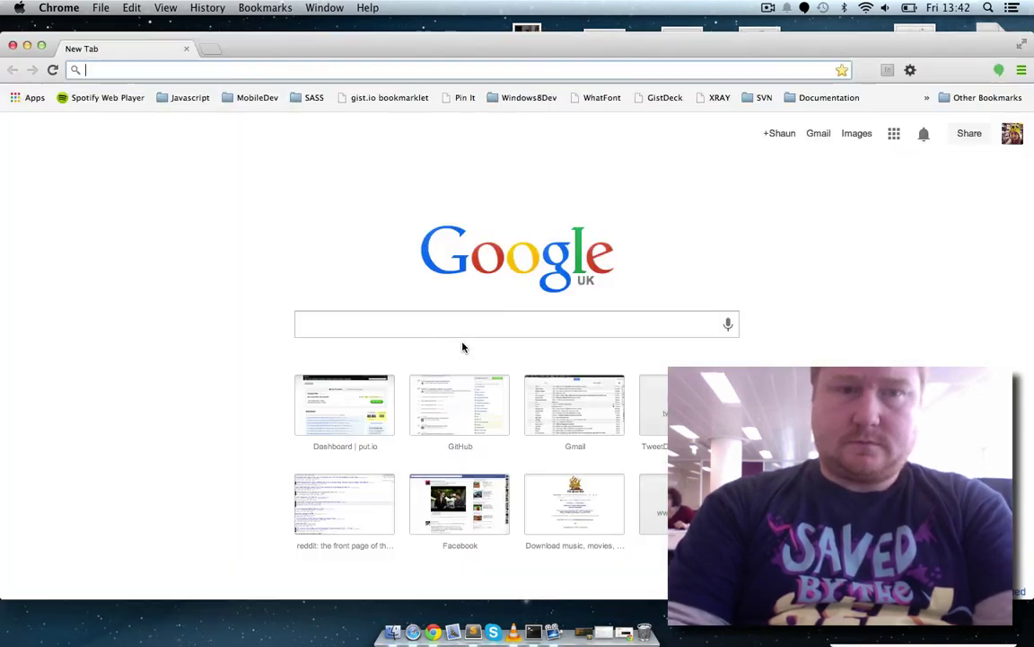
text(fuu)
Step: Open the 2013.full-frontal.org Side View page and select its address
key(BackSpace)
text(l)
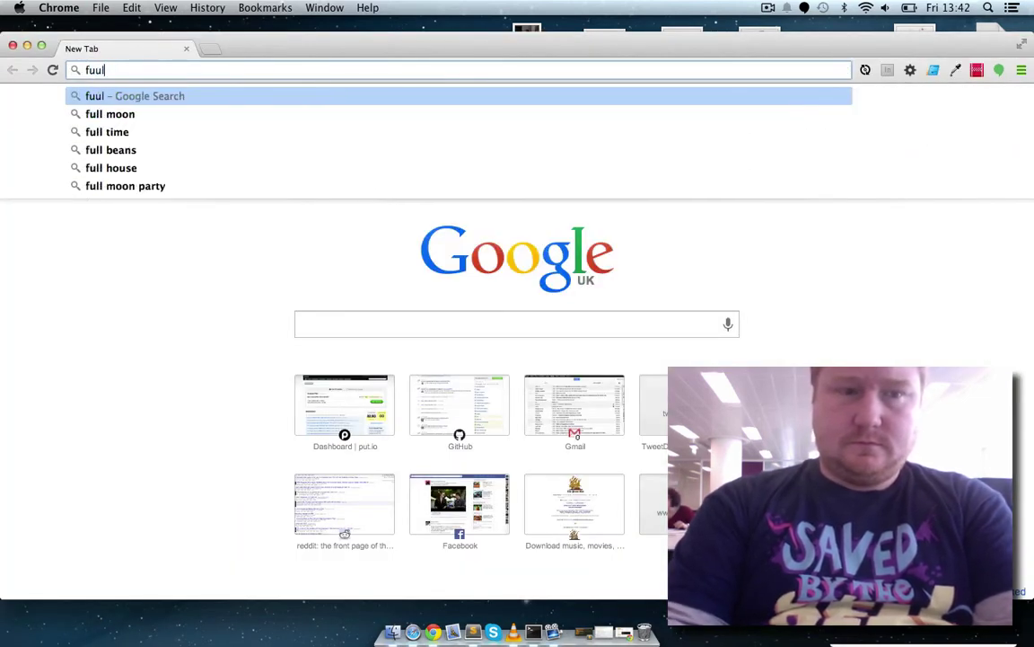
key(BackSpace)
text(llfrontal.org)
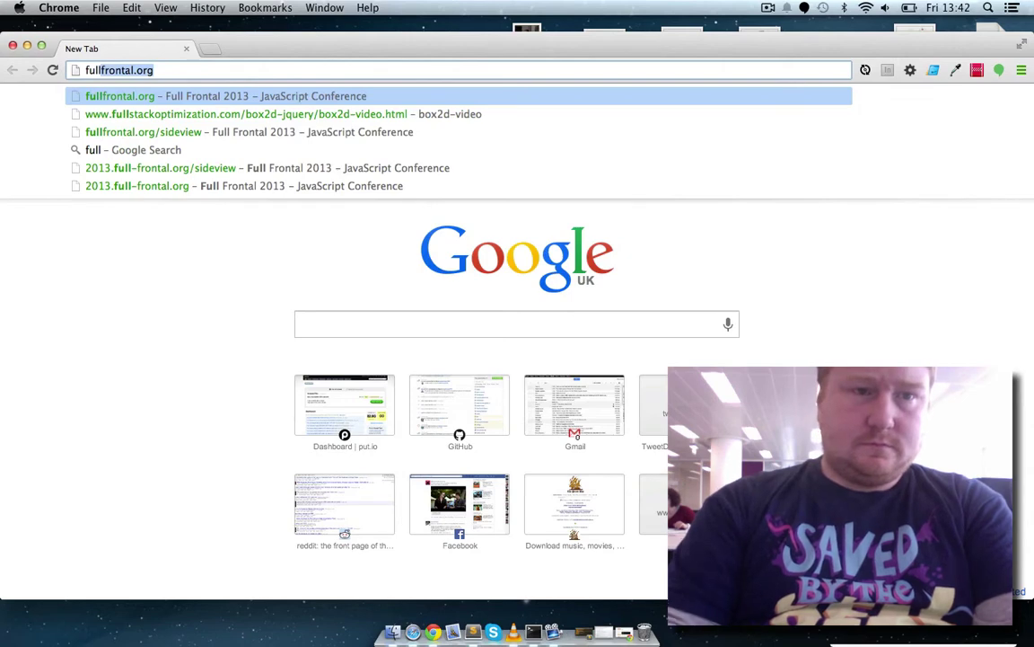
key(Return)
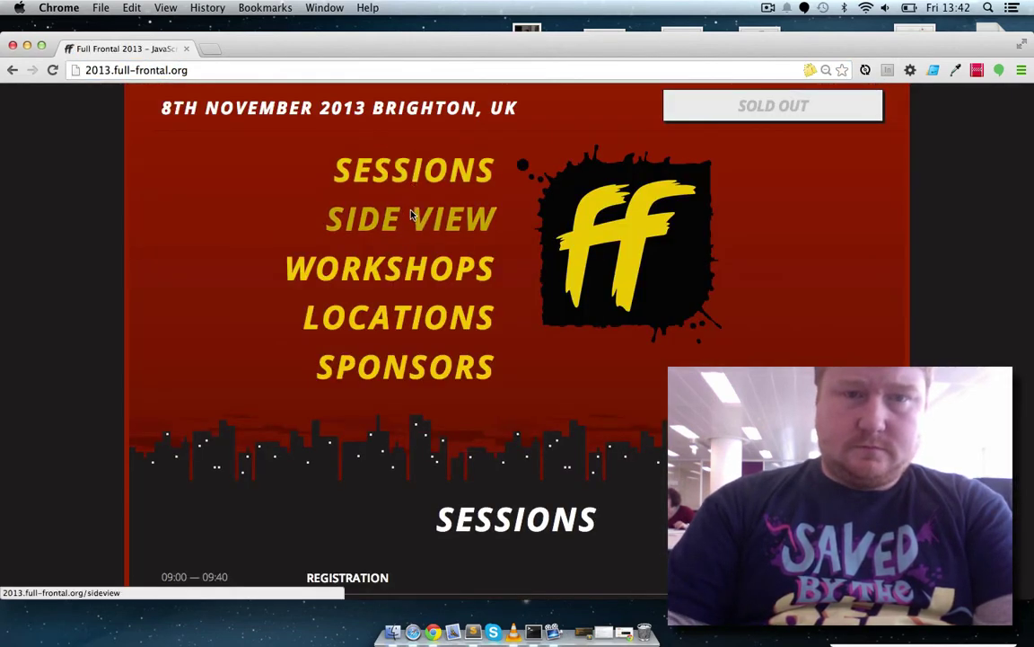
click(416, 219)
double_click(297, 71)
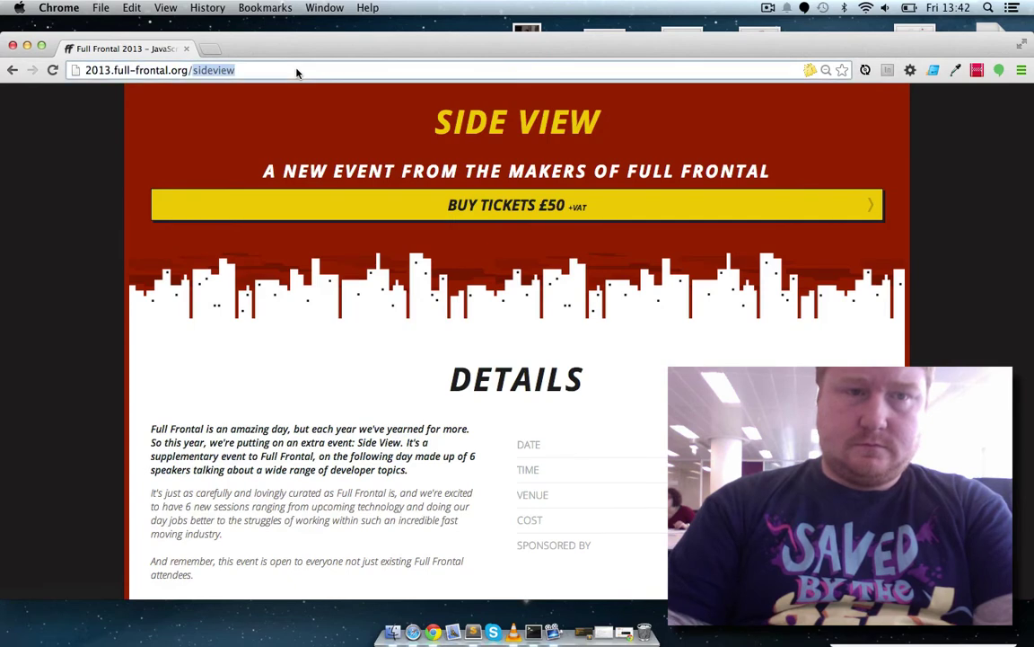
click(297, 72)
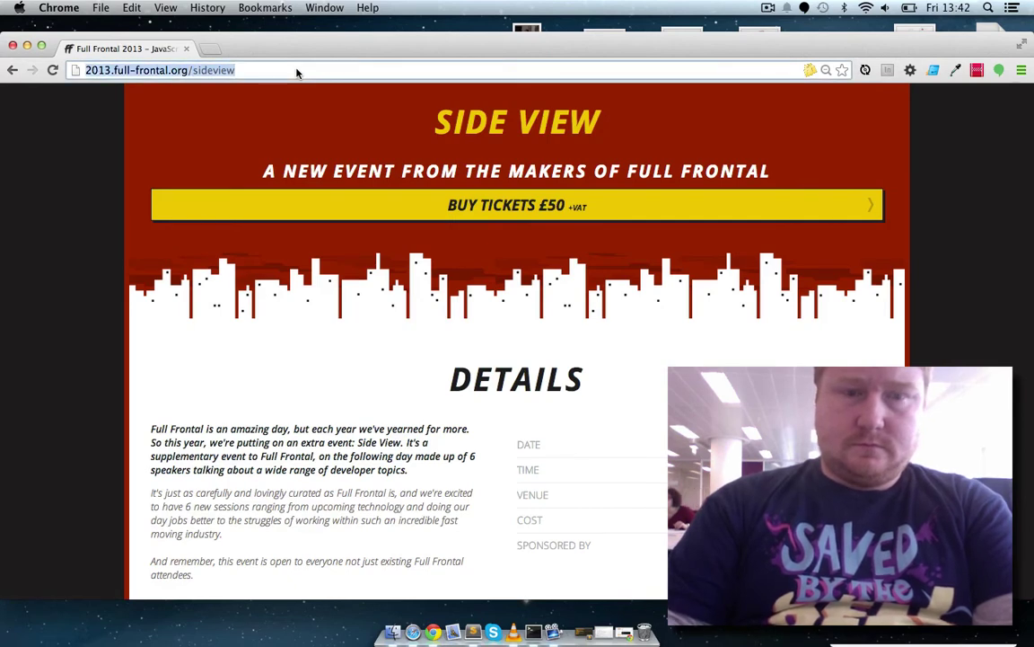
key(cmd+Tab)
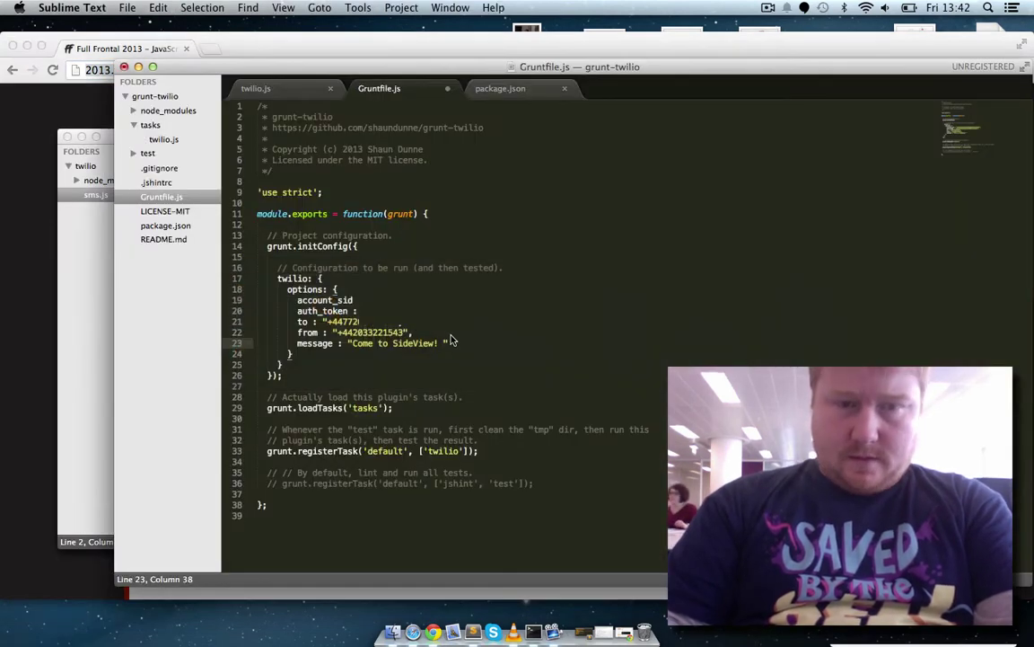
text(http://2013.full-frontal.org/sideview)
key(super+s)
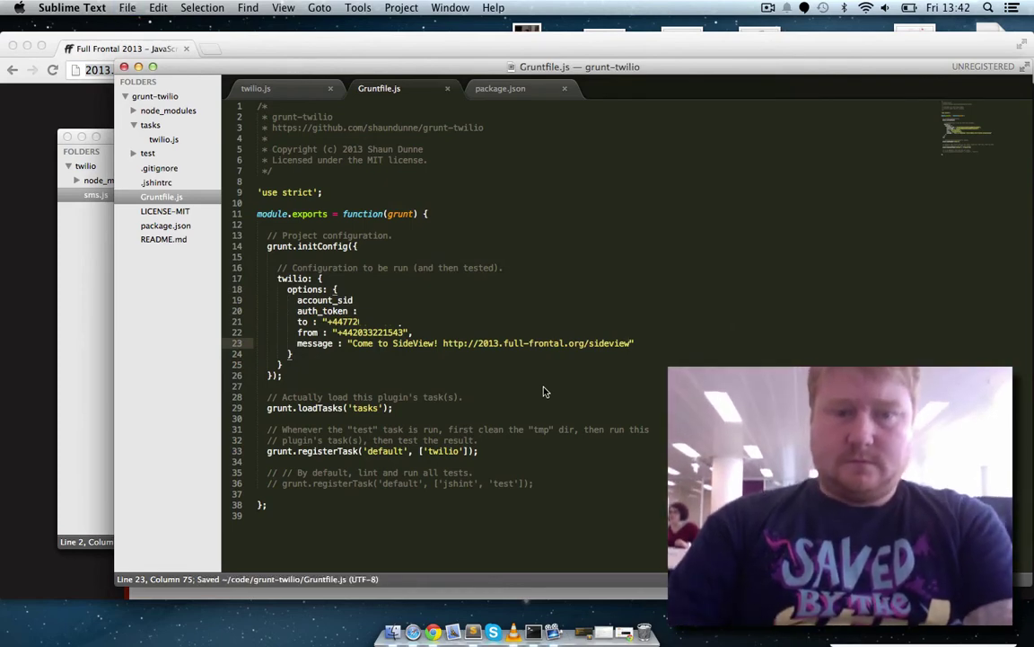
key(super+Tab)
key(super+Tab)
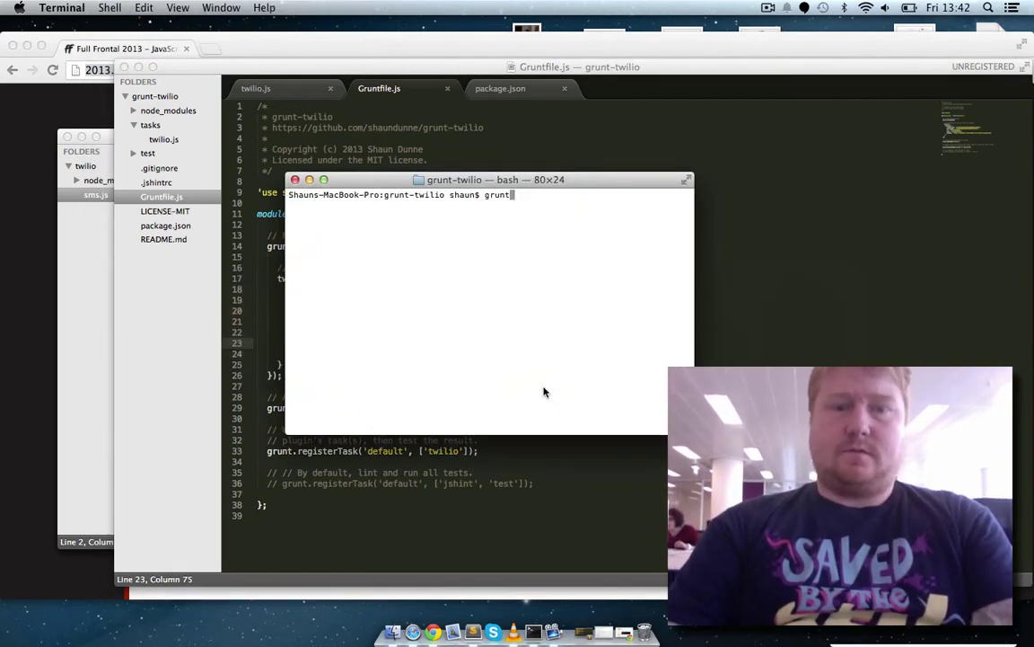
Step: Run grunt to send the 'Come to SideView!' SMS with the Side View link
key(Return)
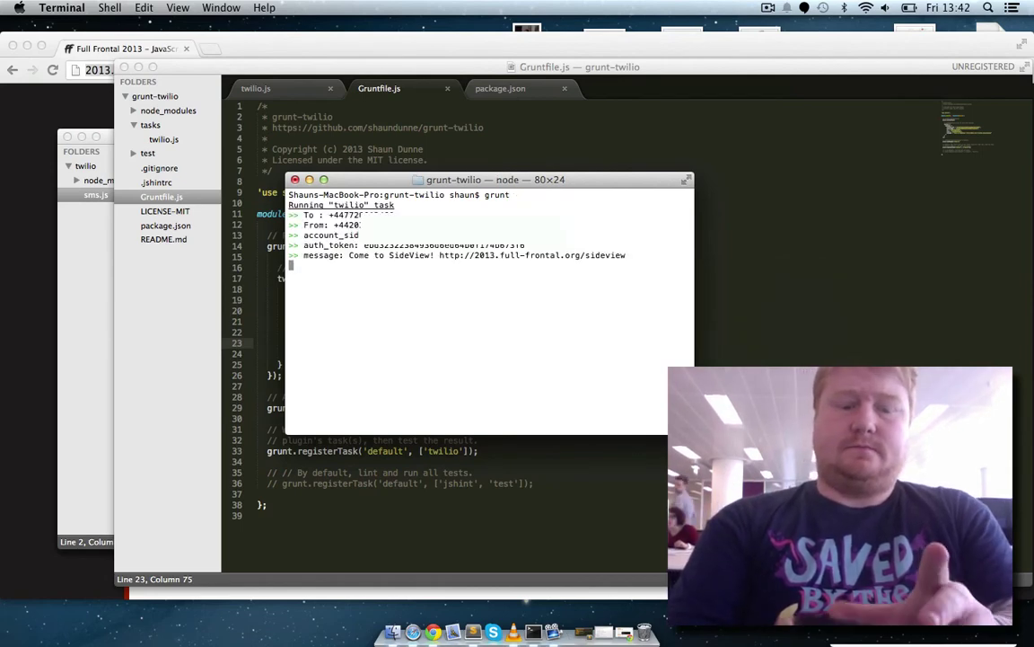